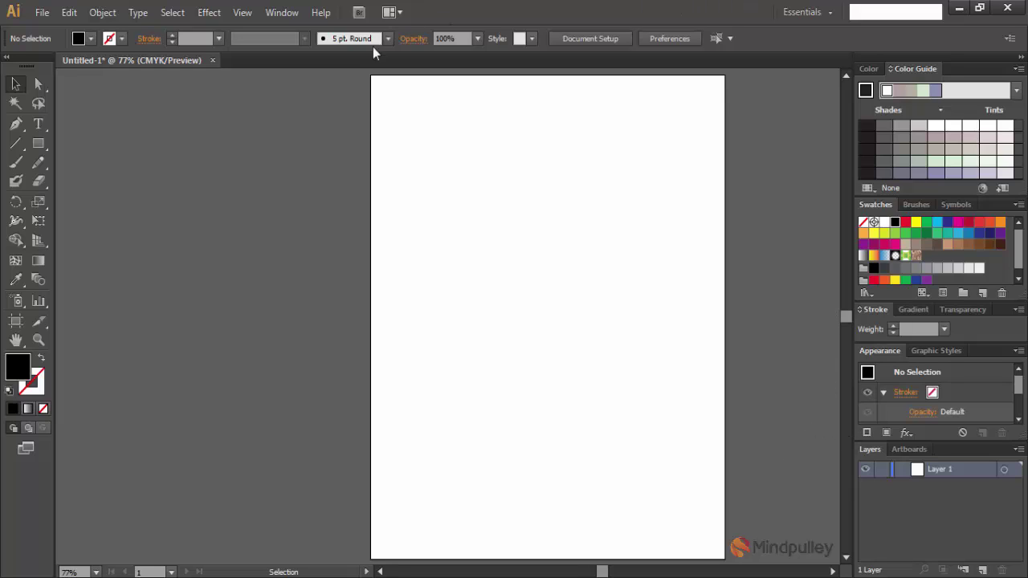
Begin a new workspace from the Window menu, then cancel without saving.
{"action": "left_click", "coordinate": [274, 13]}
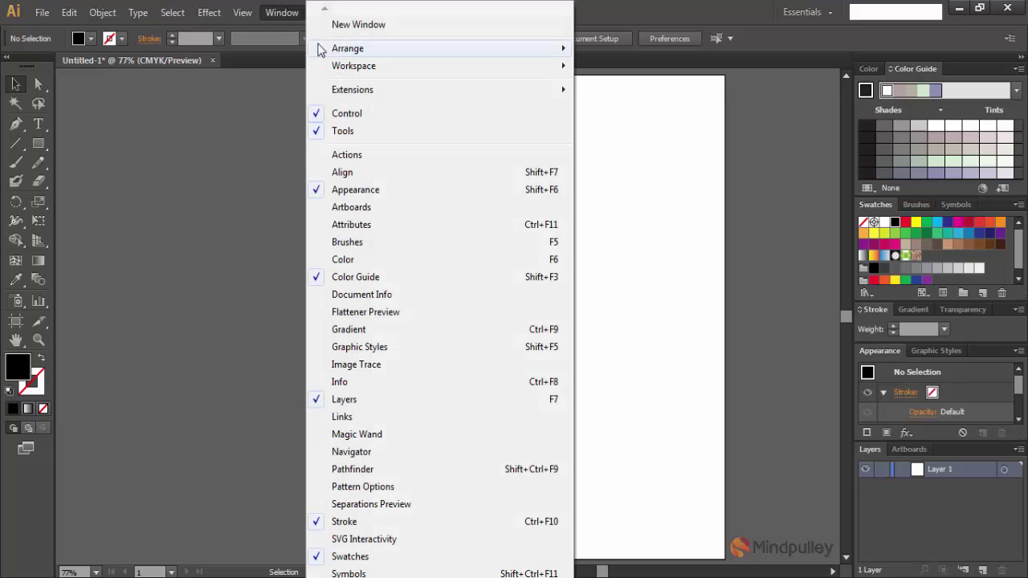
{"action": "mouse_move", "coordinate": [353, 66]}
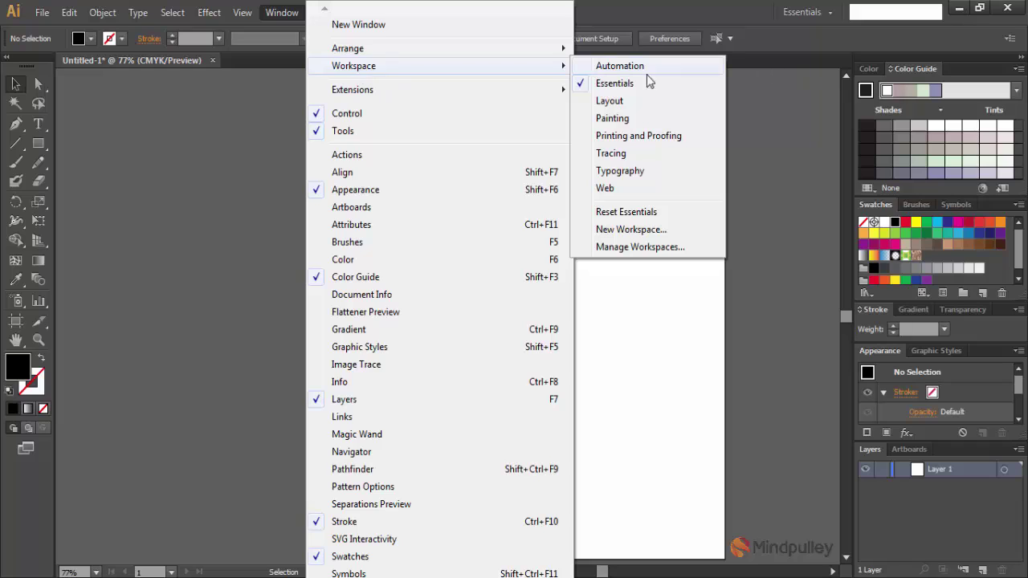
{"action": "left_click", "coordinate": [639, 236]}
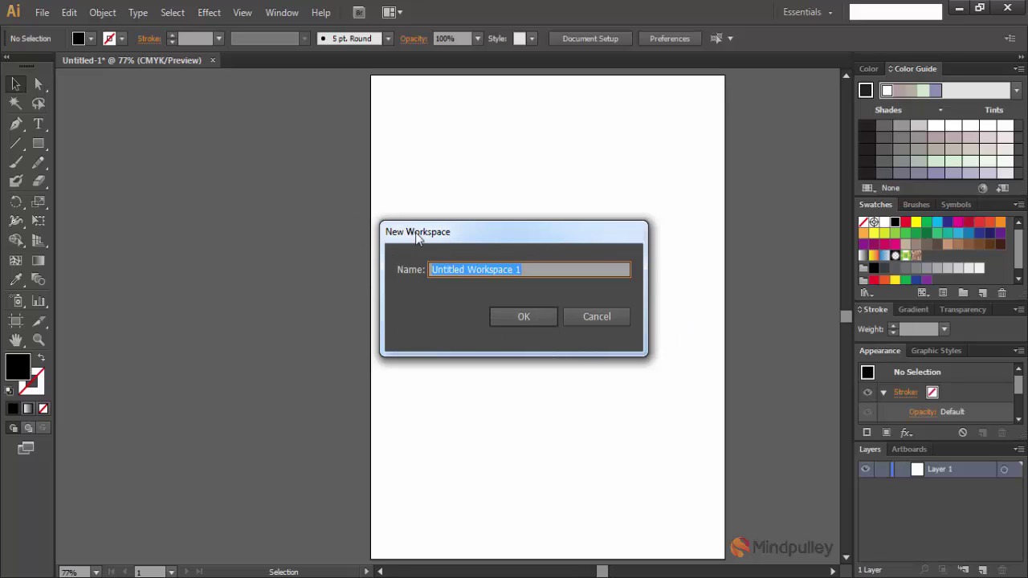
{"action": "left_click", "coordinate": [588, 319]}
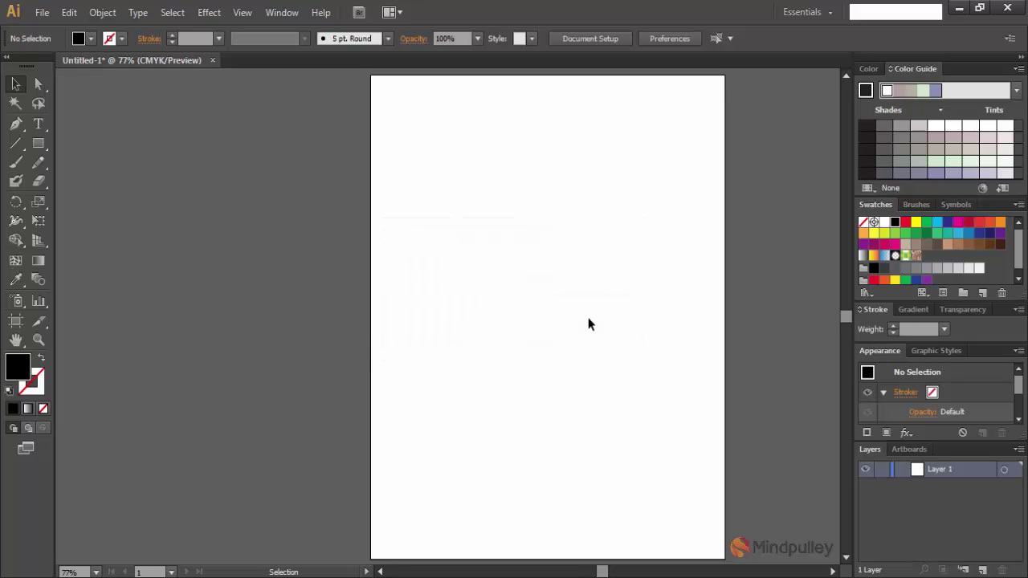
Save the current panel layout from the workspace switcher as 'ABCD INDIA'.
{"action": "left_click", "coordinate": [830, 14]}
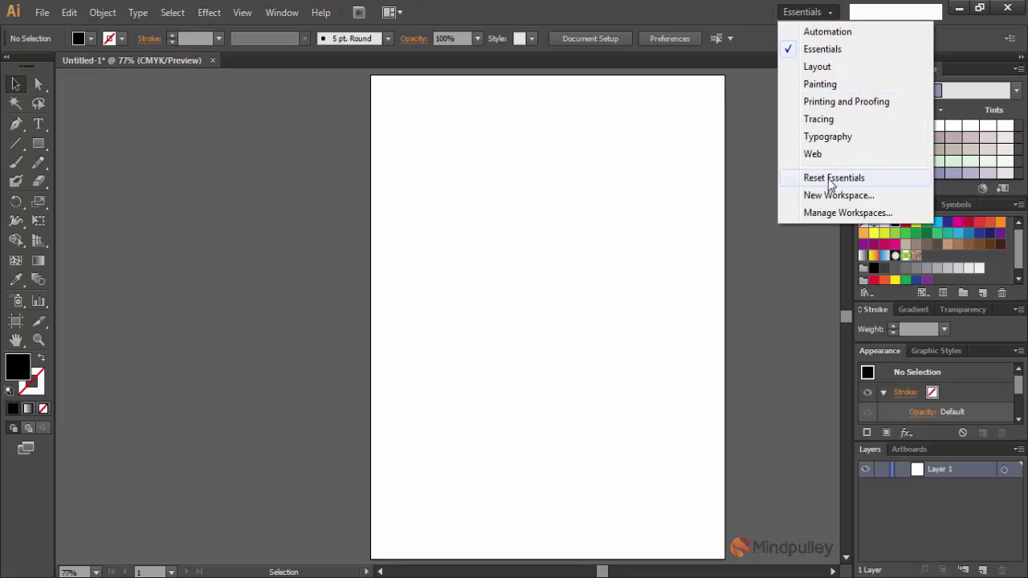
{"action": "left_click", "coordinate": [828, 195]}
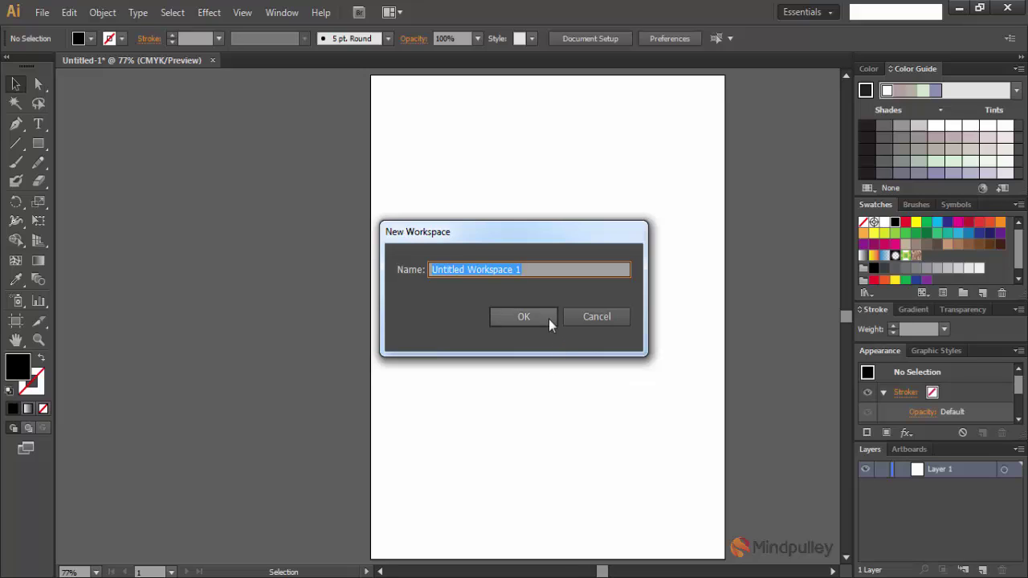
{"action": "type", "text": "A"}
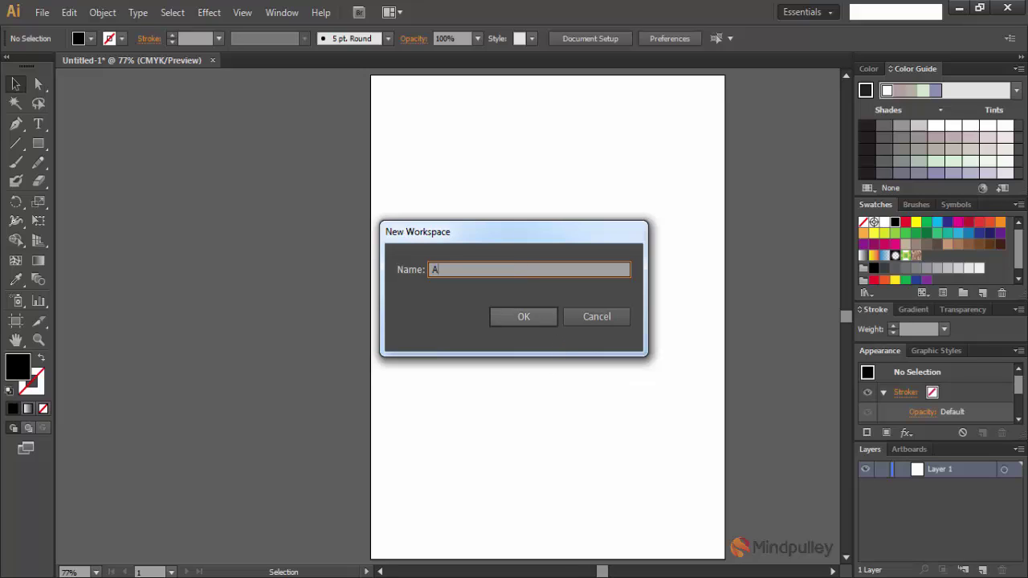
{"action": "type", "text": "BCD "}
{"action": "type", "text": "IN"}
{"action": "type", "text": "DIA"}
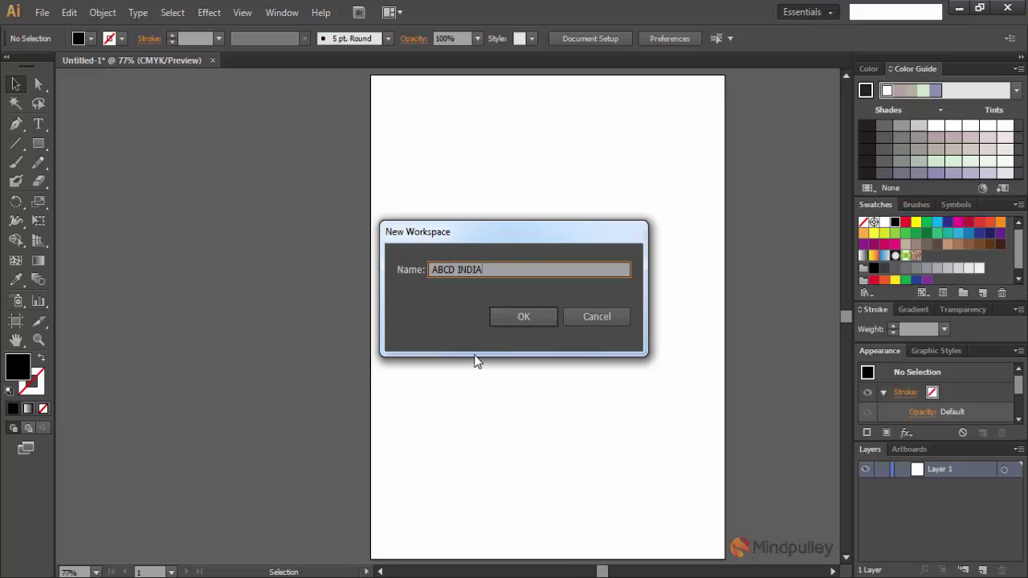
{"action": "left_click", "coordinate": [524, 316]}
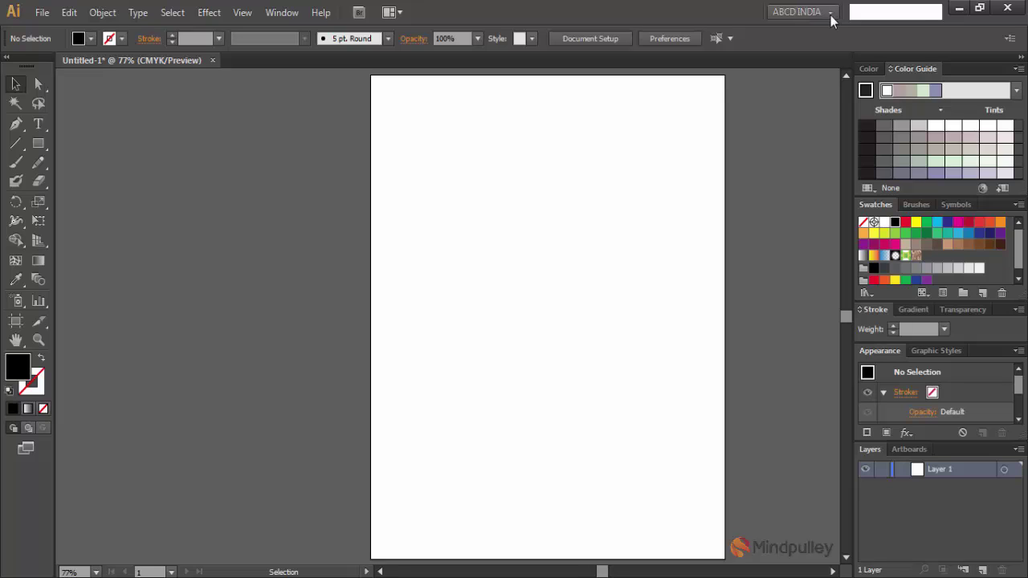
{"action": "left_click", "coordinate": [830, 13]}
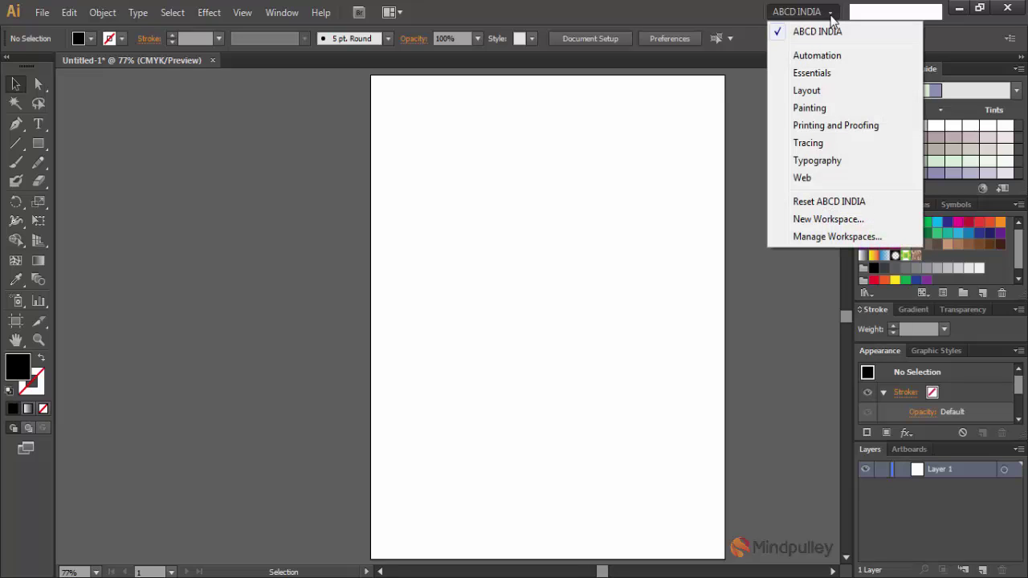
{"action": "left_click", "coordinate": [821, 160]}
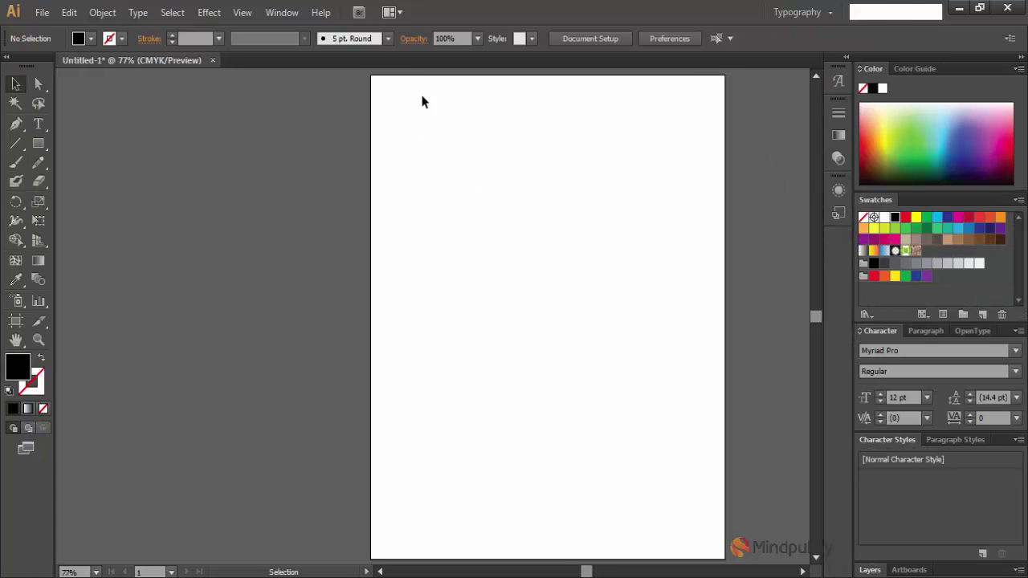
{"action": "left_click", "coordinate": [829, 13]}
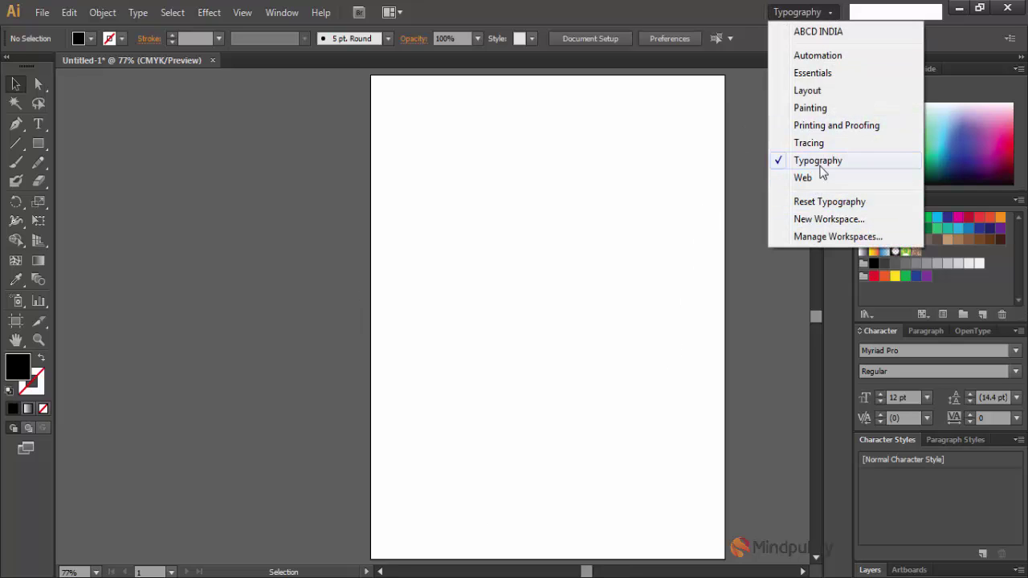
{"action": "left_click", "coordinate": [814, 176]}
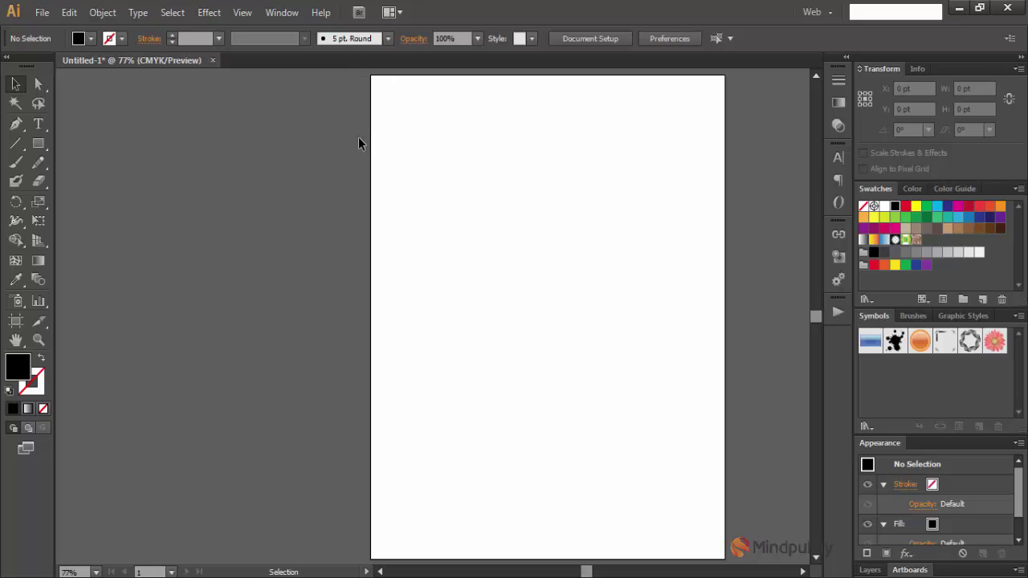
{"action": "left_click", "coordinate": [815, 12]}
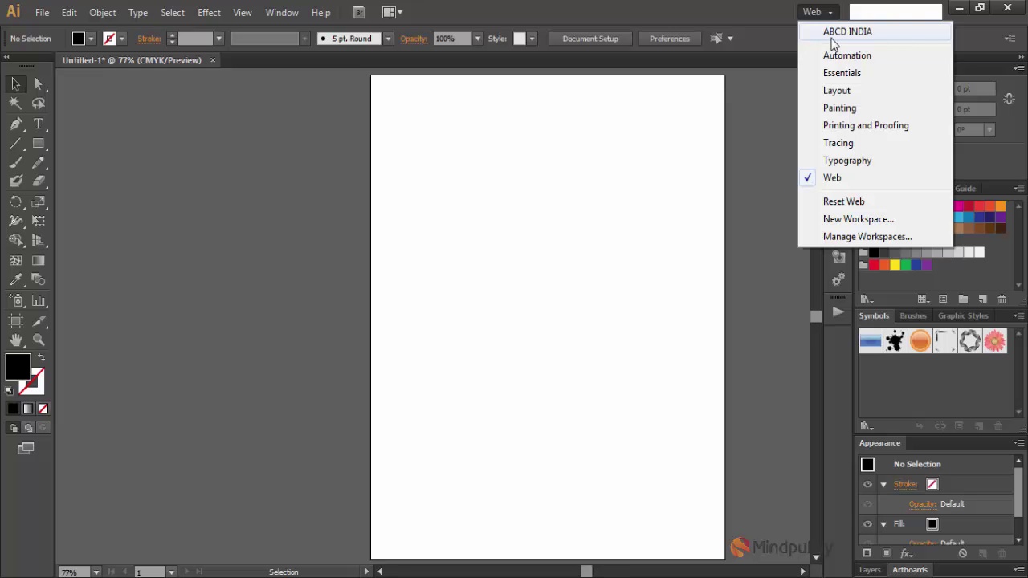
{"action": "left_click", "coordinate": [857, 32]}
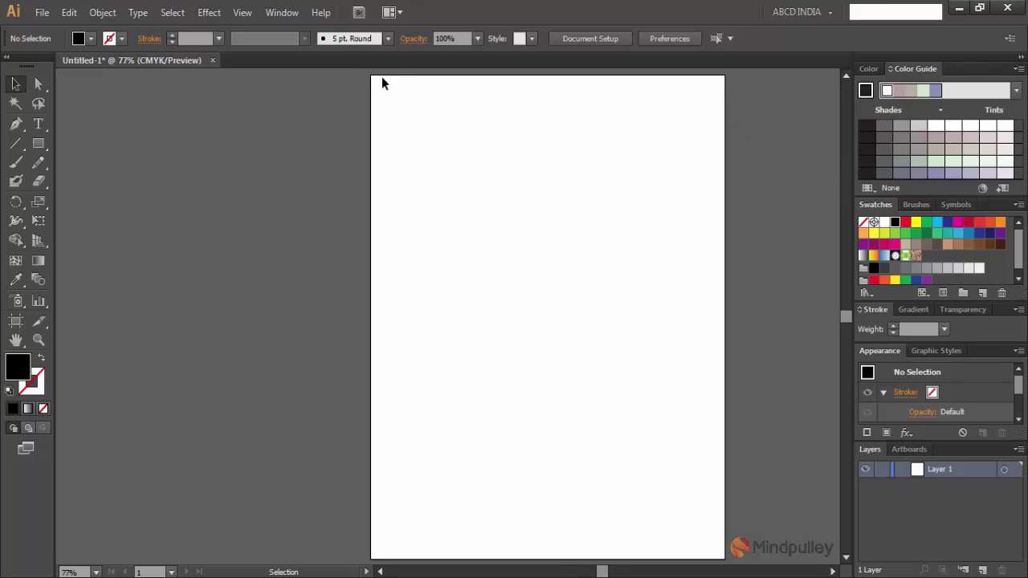
Switch to the Web workspace via Window > Workspace, then dismiss the Window menu unchanged.
{"action": "left_click", "coordinate": [277, 13]}
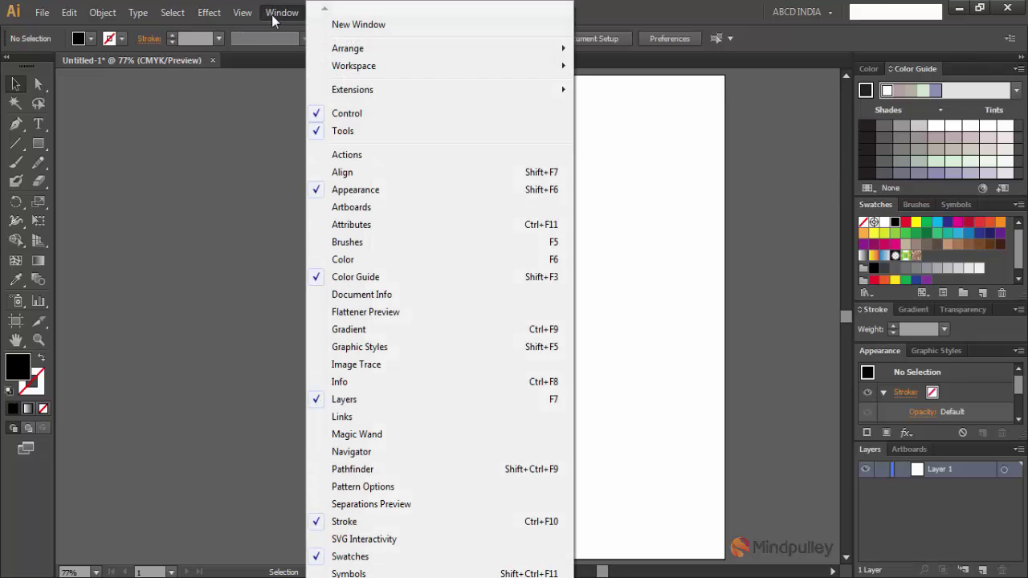
{"action": "mouse_move", "coordinate": [353, 66]}
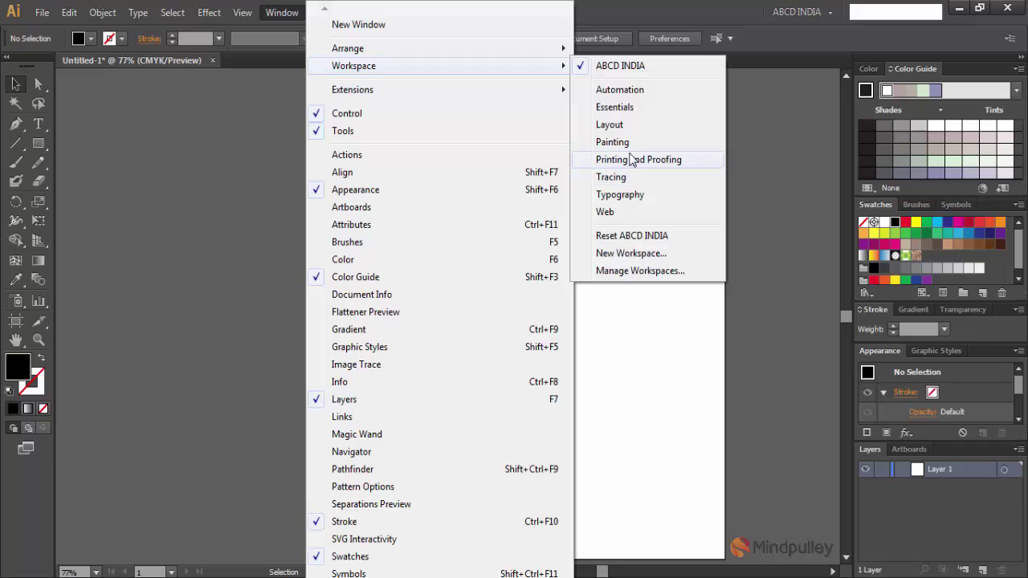
{"action": "left_click", "coordinate": [604, 212]}
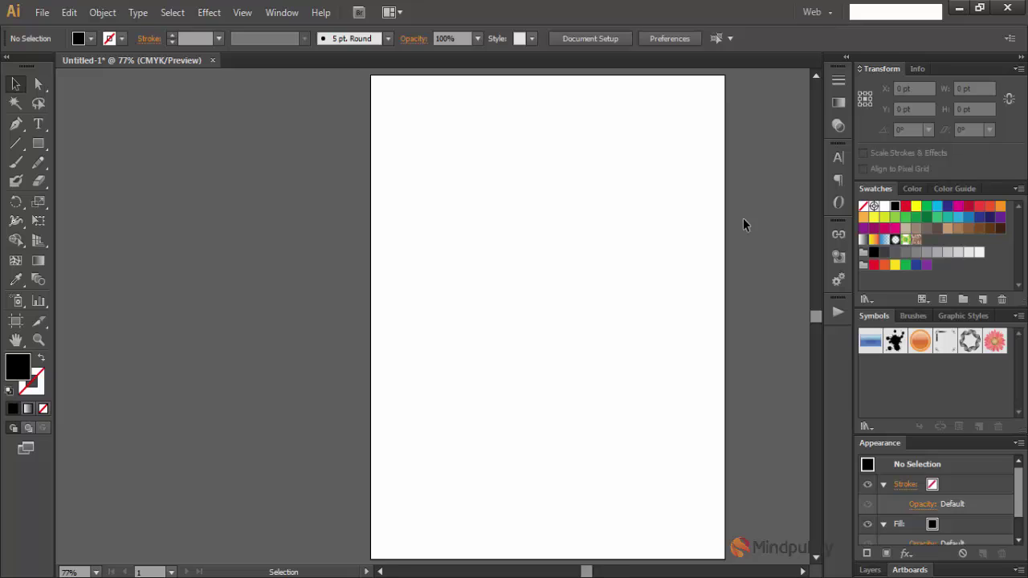
{"action": "left_click", "coordinate": [293, 13]}
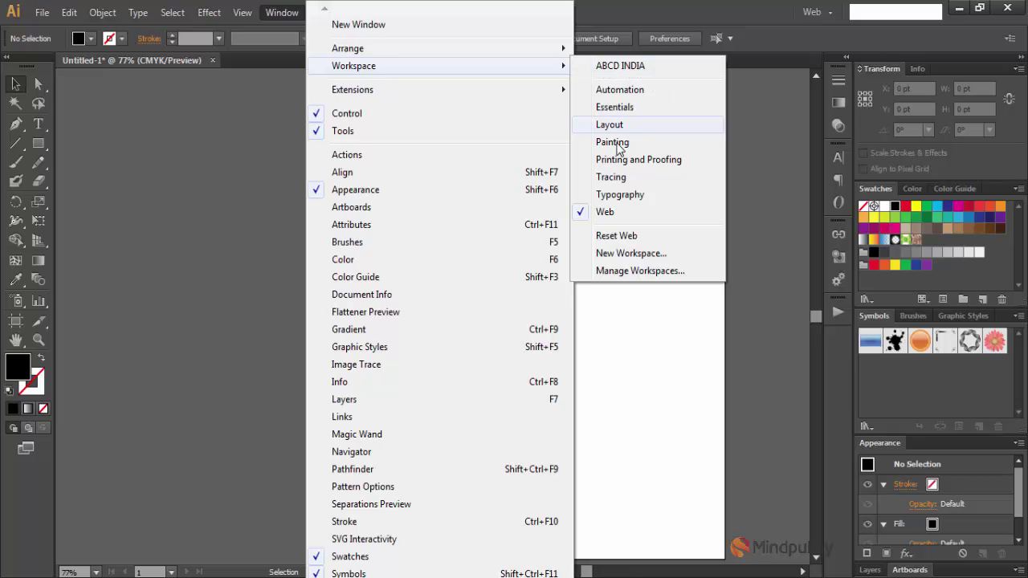
{"action": "left_click", "coordinate": [616, 304]}
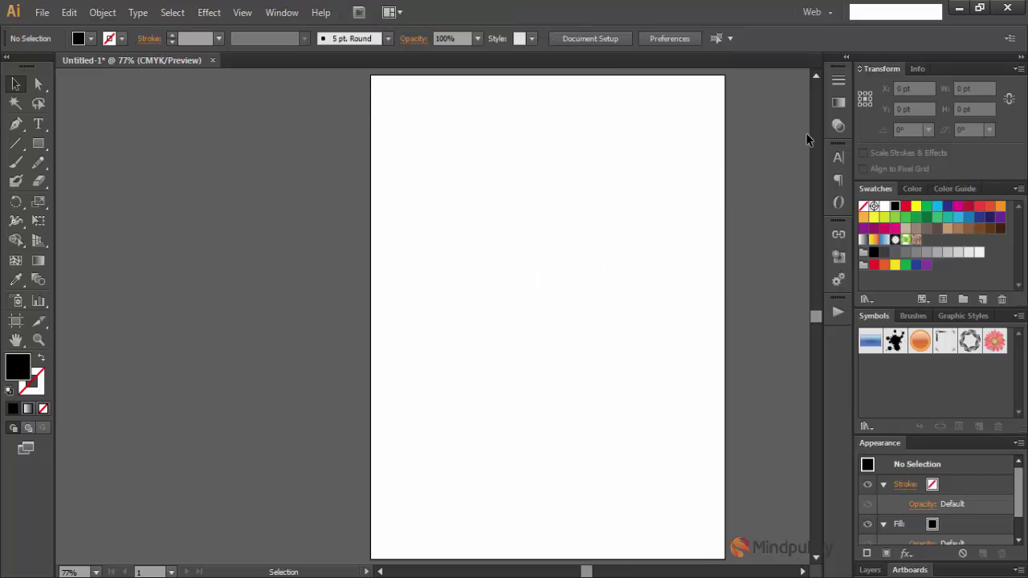
Pick ABCD INDIA in the workspace switcher to restore its saved panels.
{"action": "left_click", "coordinate": [831, 13]}
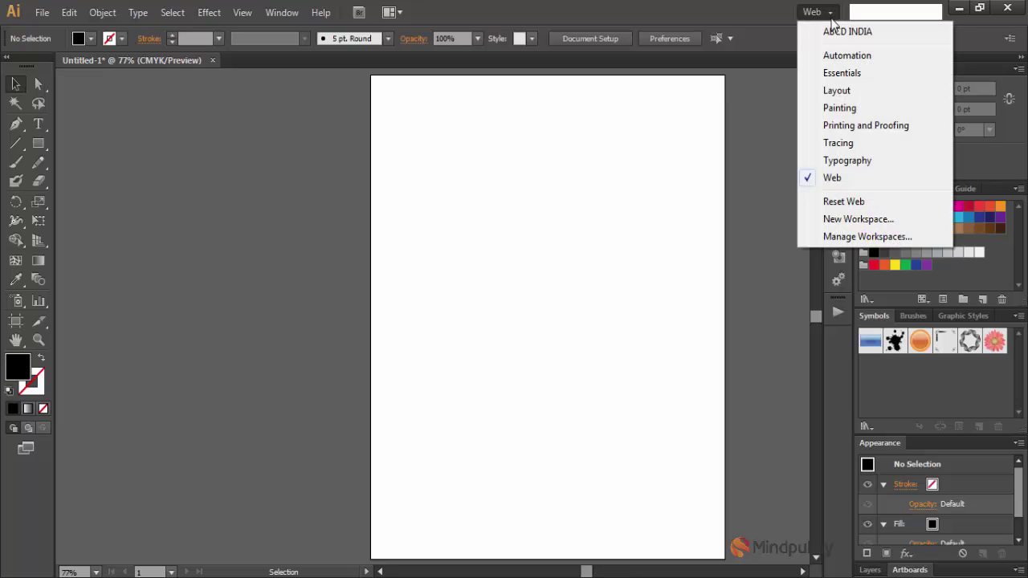
{"action": "left_click", "coordinate": [848, 33]}
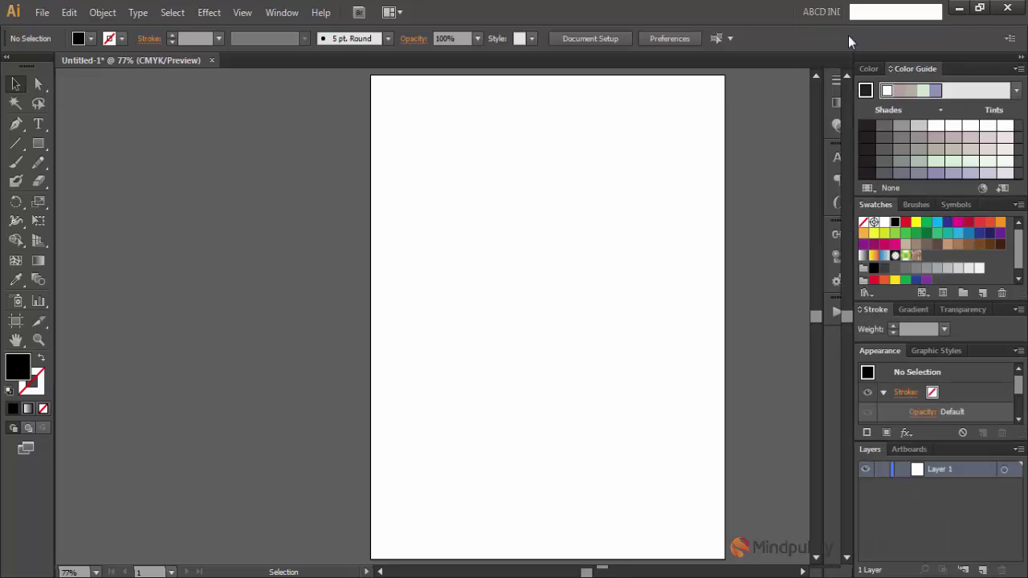